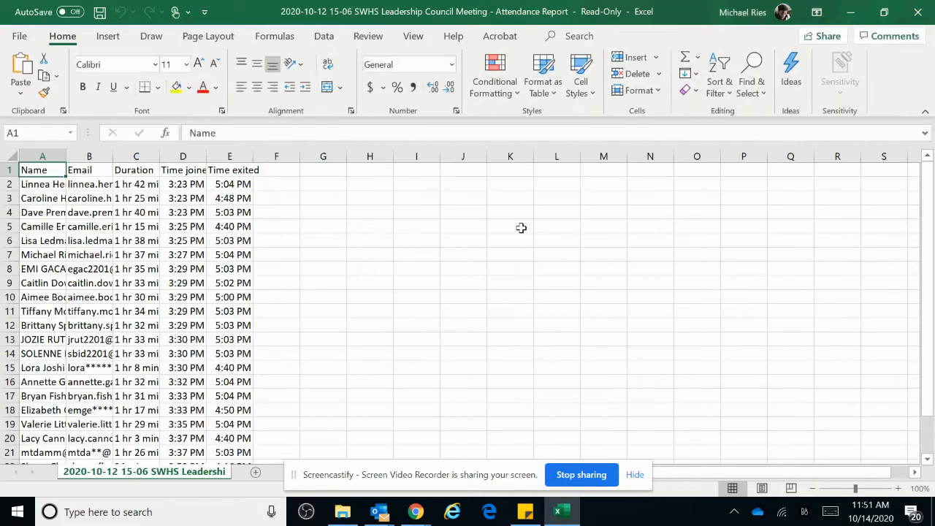
# Autofit the widths of the Name and Email columns to show their full contents.
pyautogui.doubleClick(66, 154)
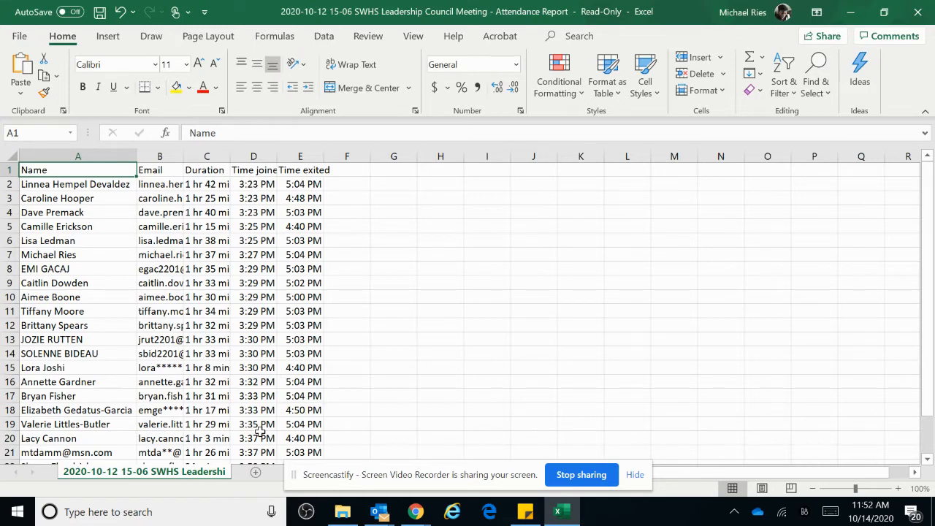
pyautogui.scroll(-2, 260, 431)
pyautogui.scroll(-1, 260, 431)
pyautogui.scroll(1, 260, 432)
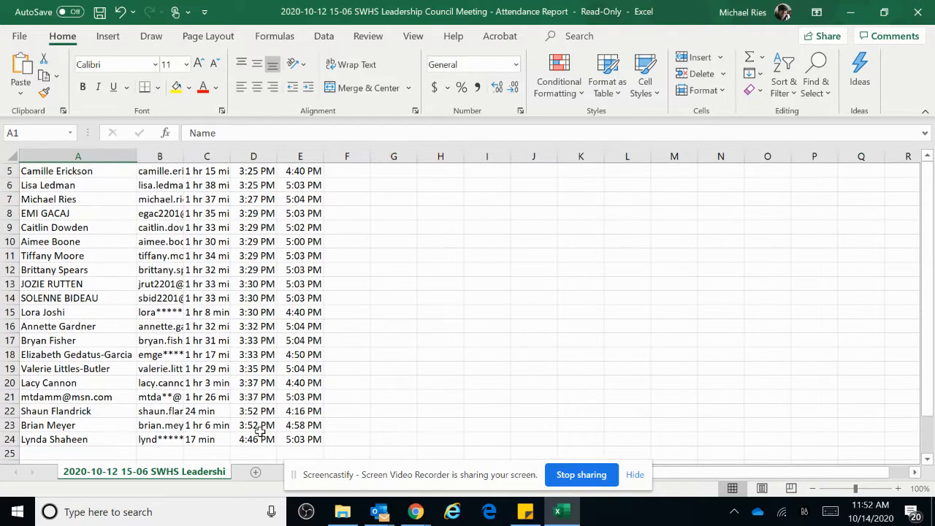
pyautogui.scroll(2, 260, 432)
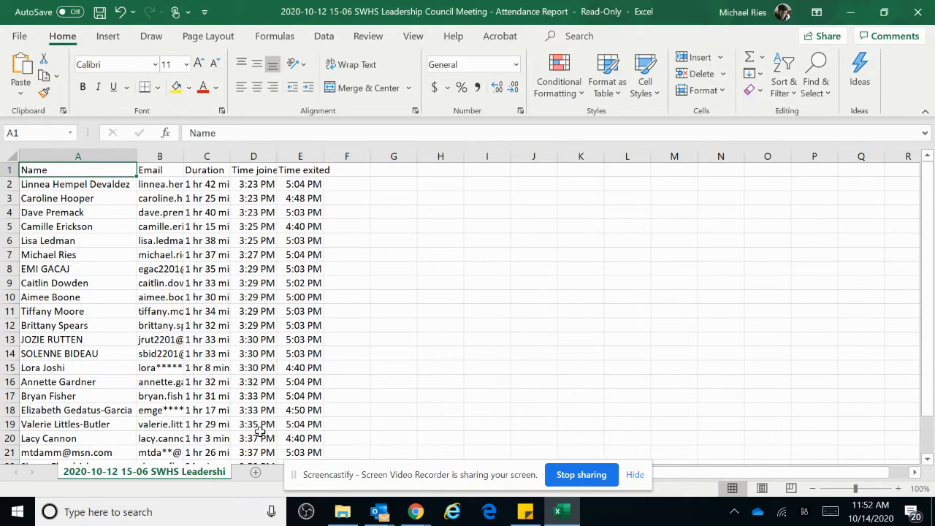
pyautogui.doubleClick(185, 155)
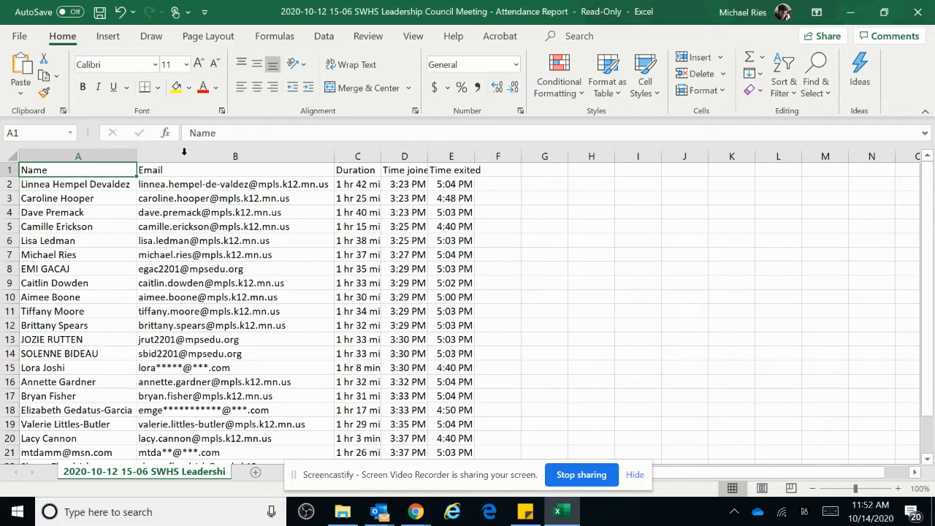
# Insert two blank columns between the Name and Email columns.
pyautogui.click(184, 152)
pyautogui.click(183, 163)
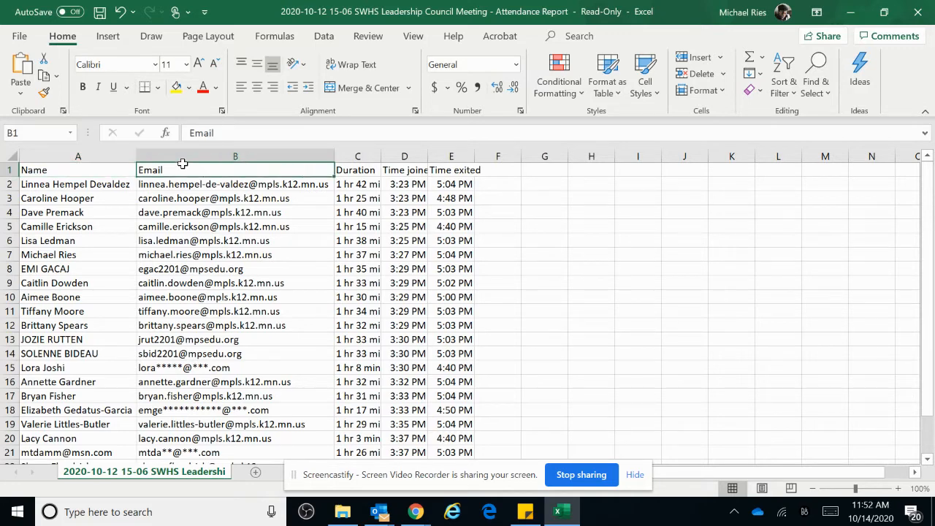
pyautogui.click(185, 156)
pyautogui.rightClick(184, 156)
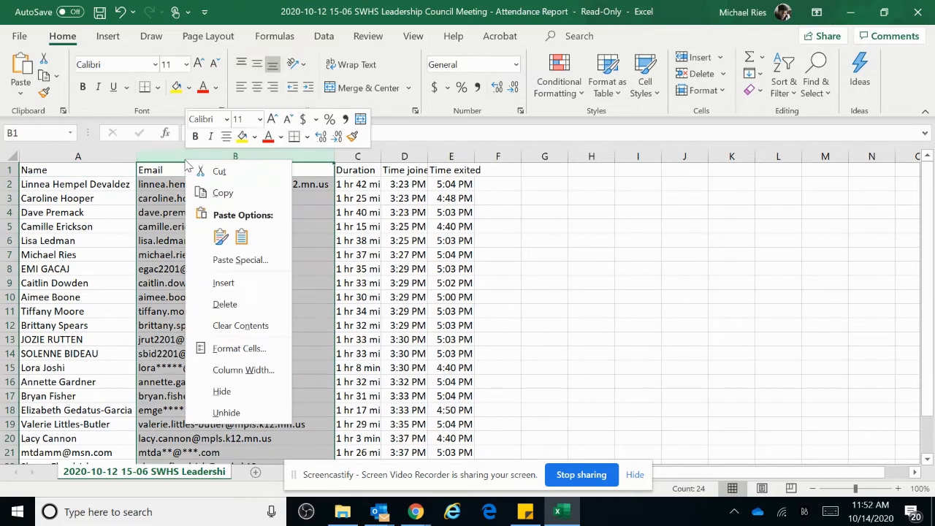
pyautogui.click(230, 278)
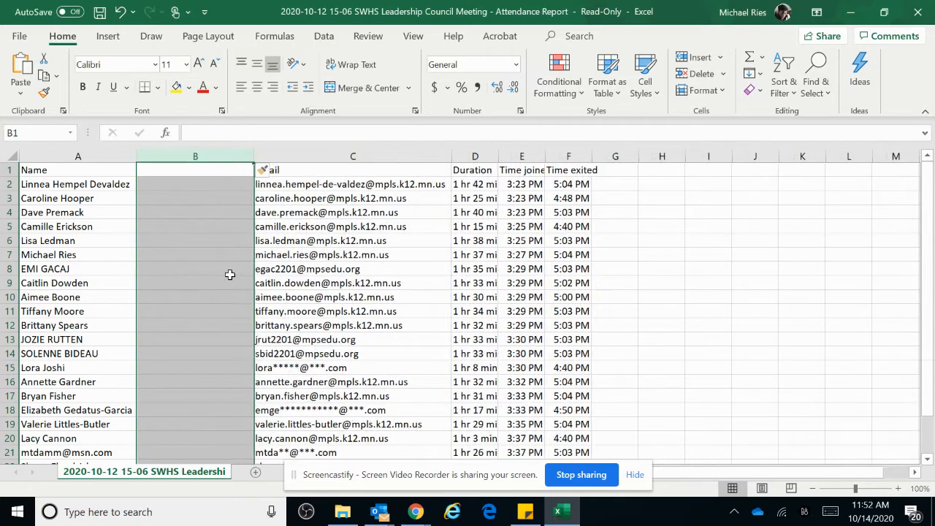
pyautogui.rightClick(202, 154)
pyautogui.rightClick(202, 154)
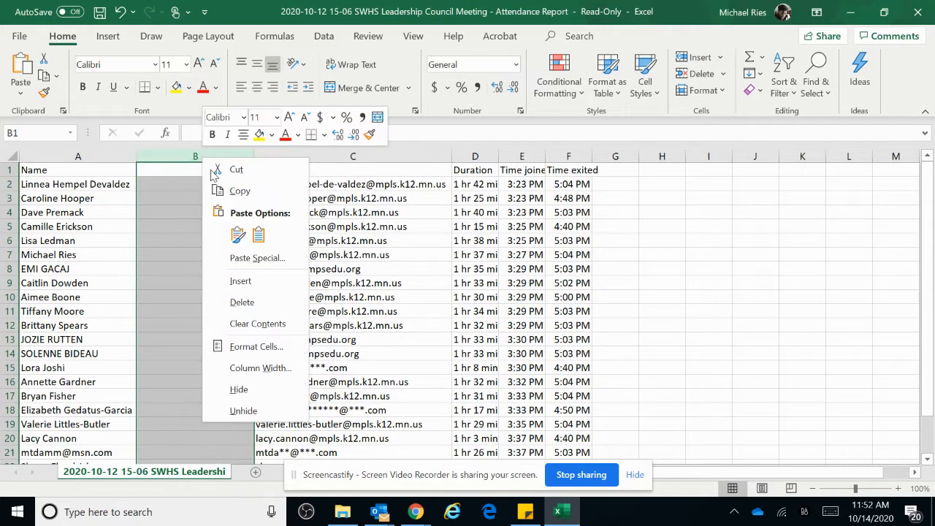
pyautogui.click(241, 280)
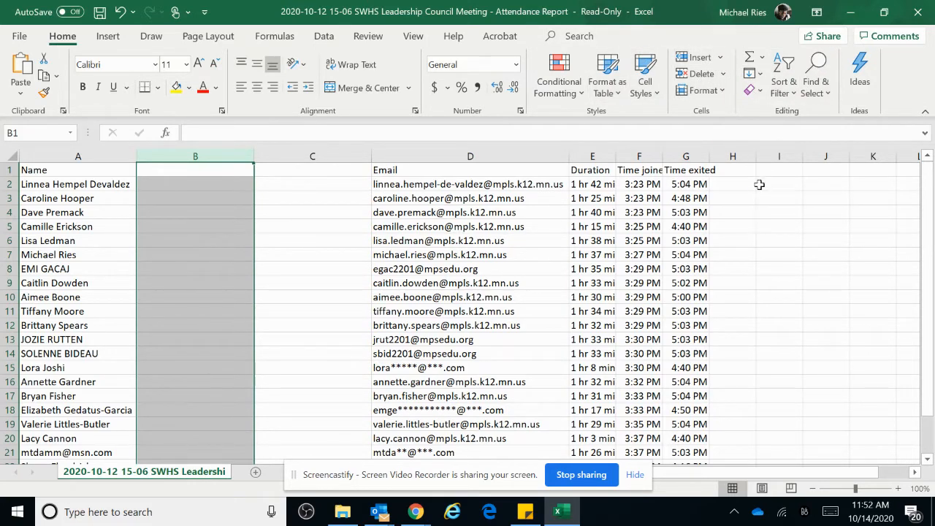
# Split the Name column with Text to Columns as delimited data, adding Space as a delimiter and keeping the General format.
pyautogui.click(79, 155)
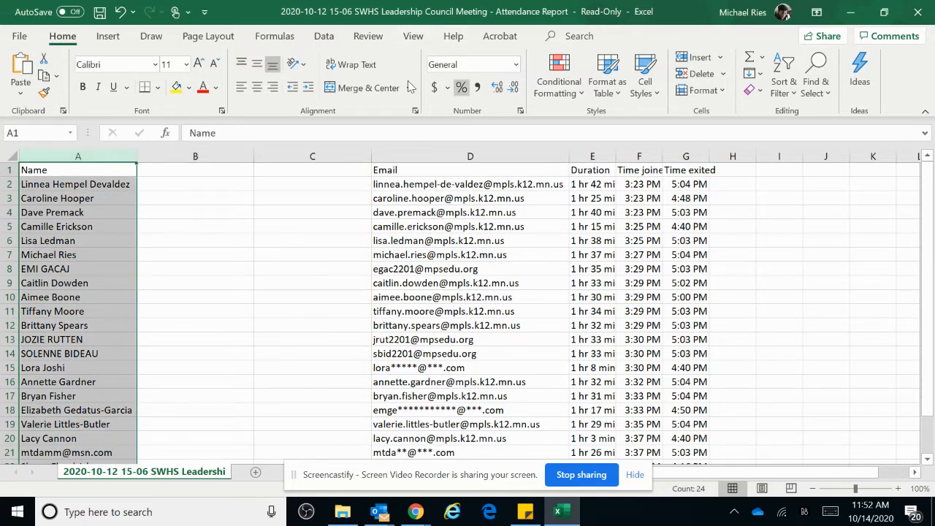
pyautogui.click(322, 37)
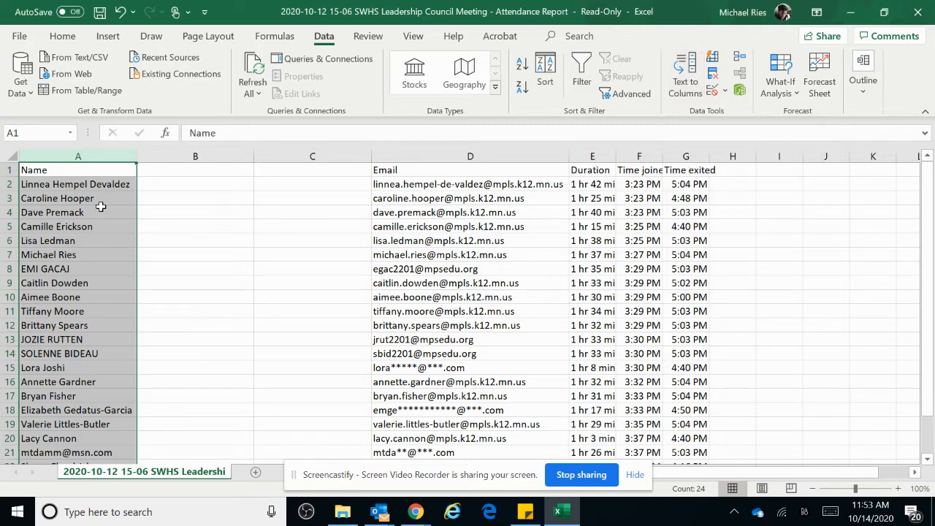
pyautogui.scroll(-1, 100, 206)
pyautogui.scroll(1, 98, 205)
pyautogui.click(78, 156)
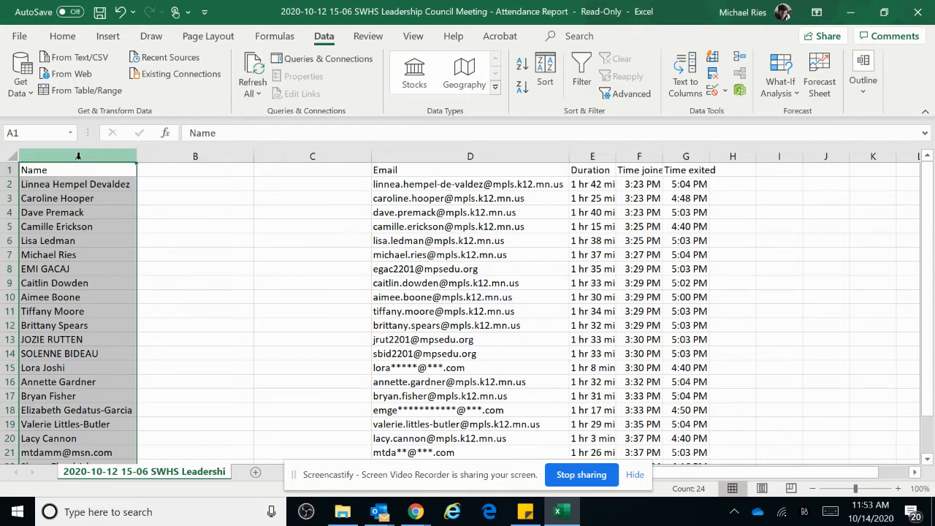
pyautogui.rightClick(78, 156)
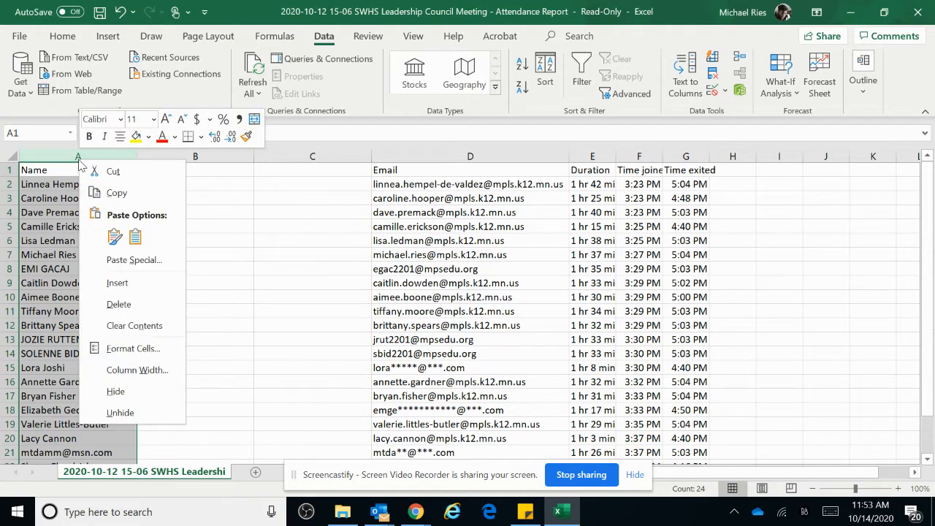
pyautogui.click(69, 157)
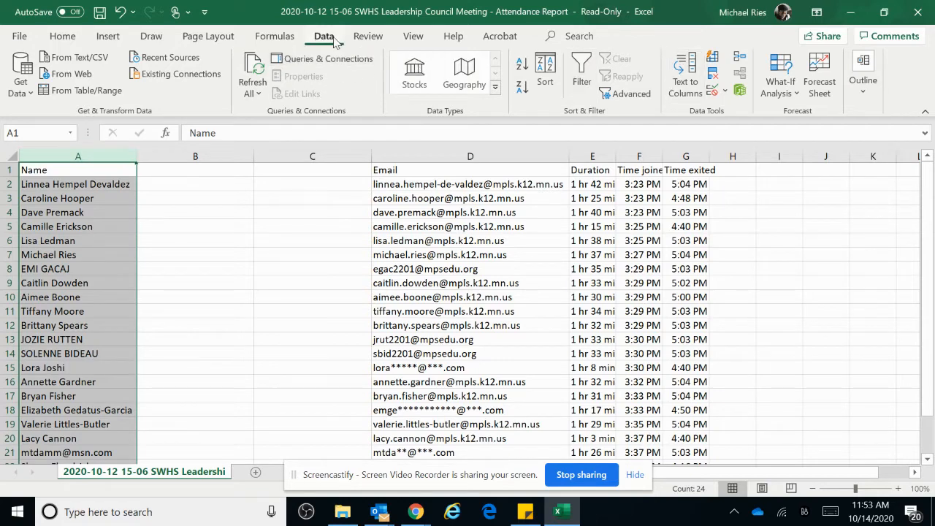
pyautogui.click(689, 81)
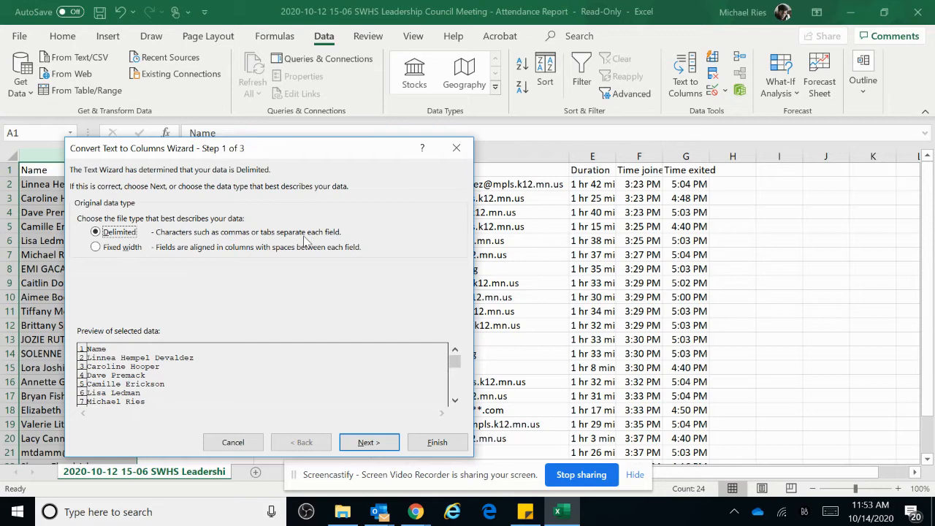
pyautogui.click(367, 444)
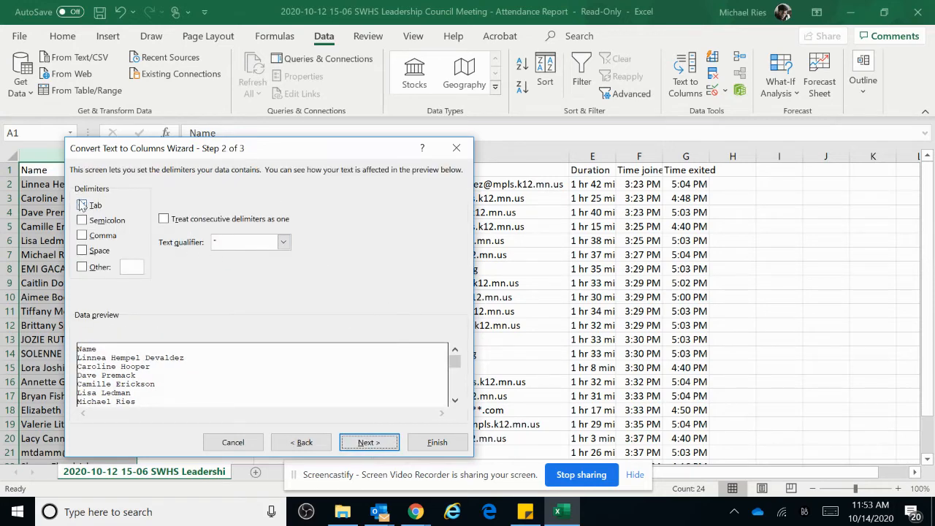
pyautogui.click(83, 251)
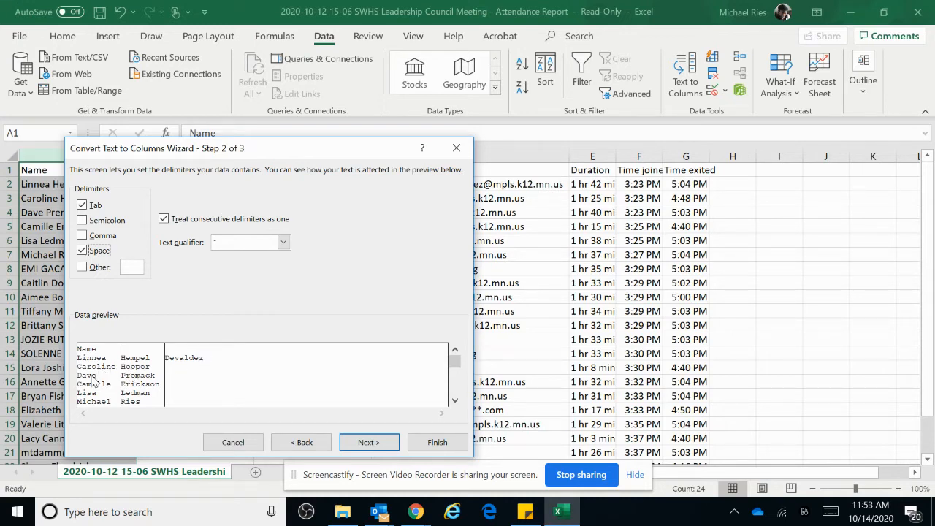
pyautogui.click(369, 444)
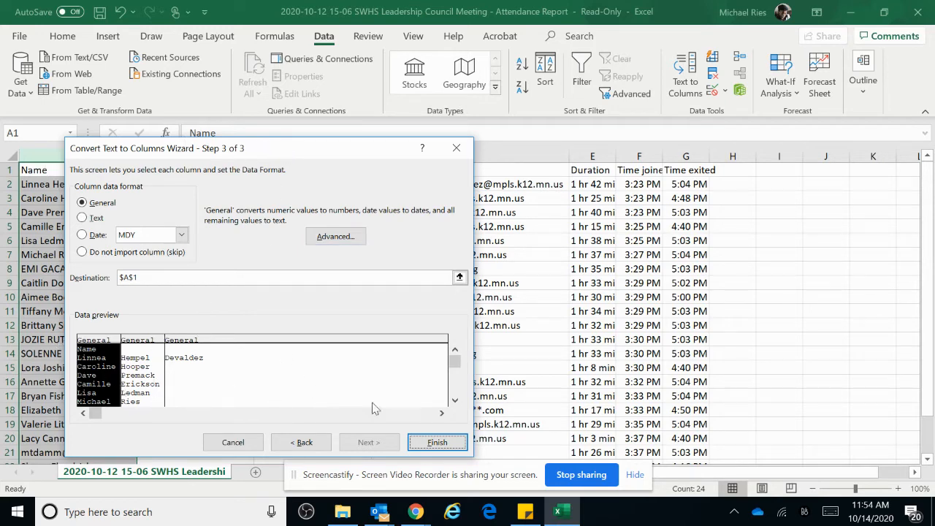
pyautogui.click(437, 443)
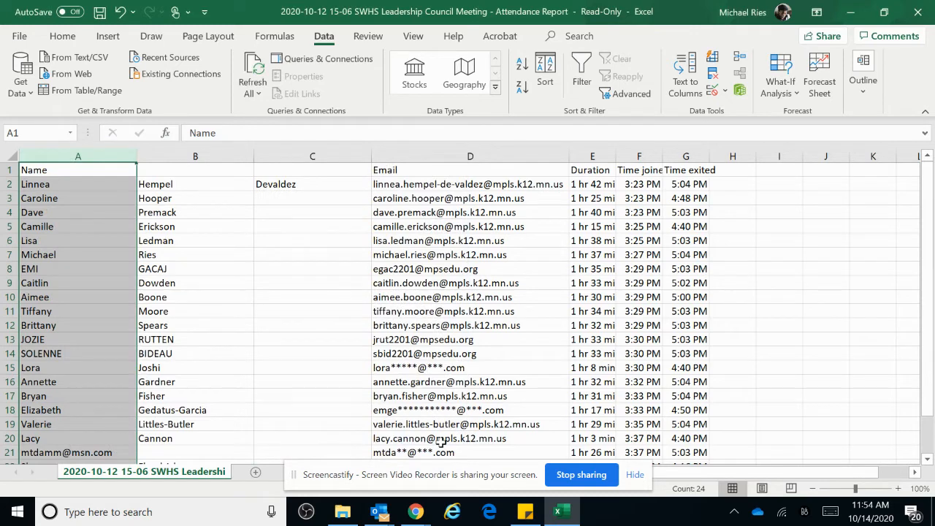
# Rename the header in A1 to fname and enter lname as the header in B1.
pyautogui.click(78, 169)
pyautogui.write('fname')
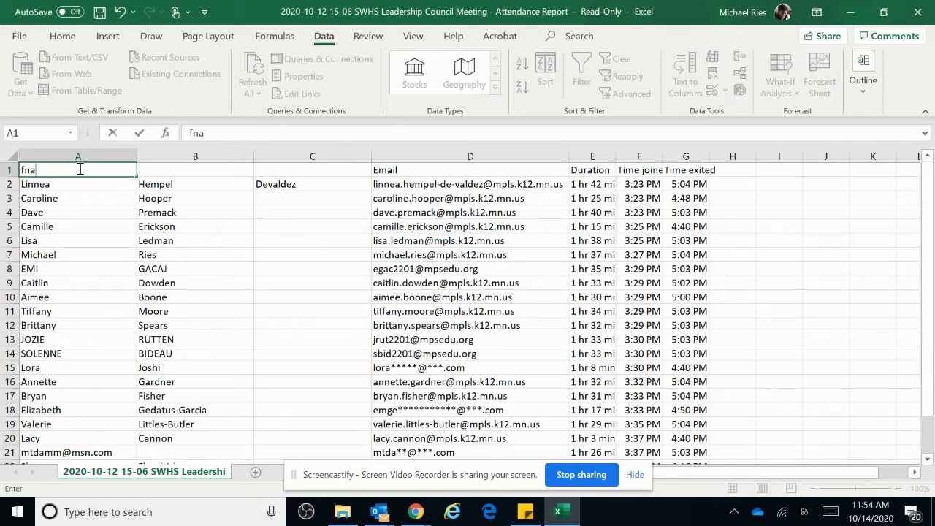
pyautogui.press('Tab')
pyautogui.write('l')
pyautogui.write('name')
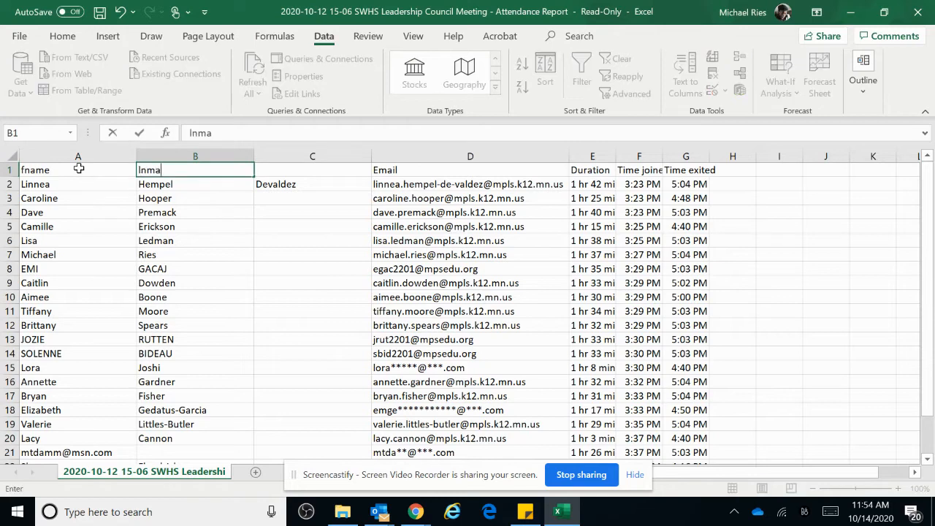
pyautogui.hotkey('ctrl', 'Return')
pyautogui.press('Tab')
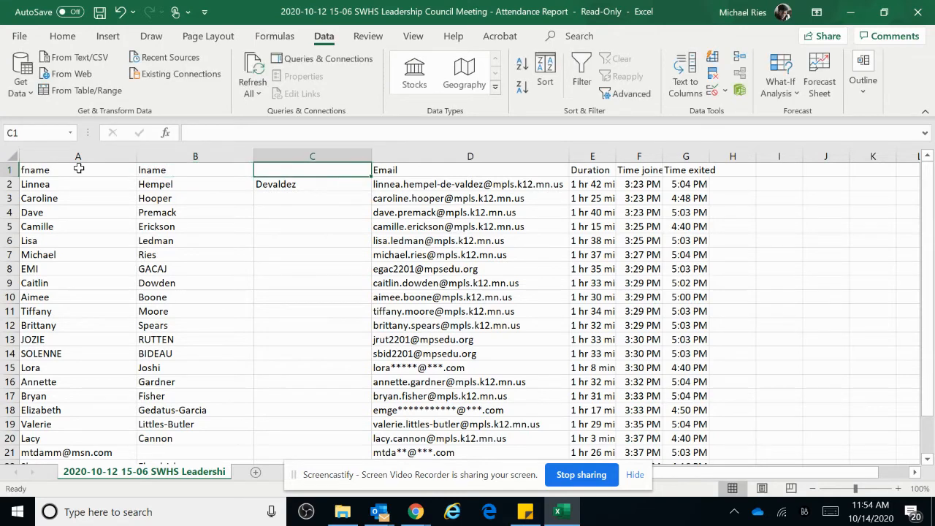
# Enter 2nd lname as the header in C1 for the additional surname column.
pyautogui.write('2')
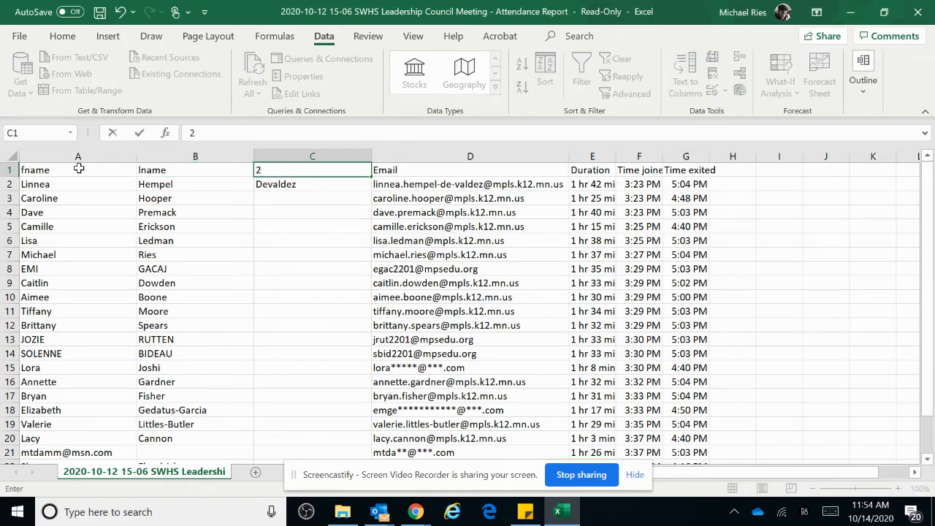
pyautogui.write('n')
pyautogui.write('d')
pyautogui.write(' lan')
pyautogui.press('BackSpace')
pyautogui.press('BackSpace')
pyautogui.write('name')
pyautogui.scroll(-2, 207, 359)
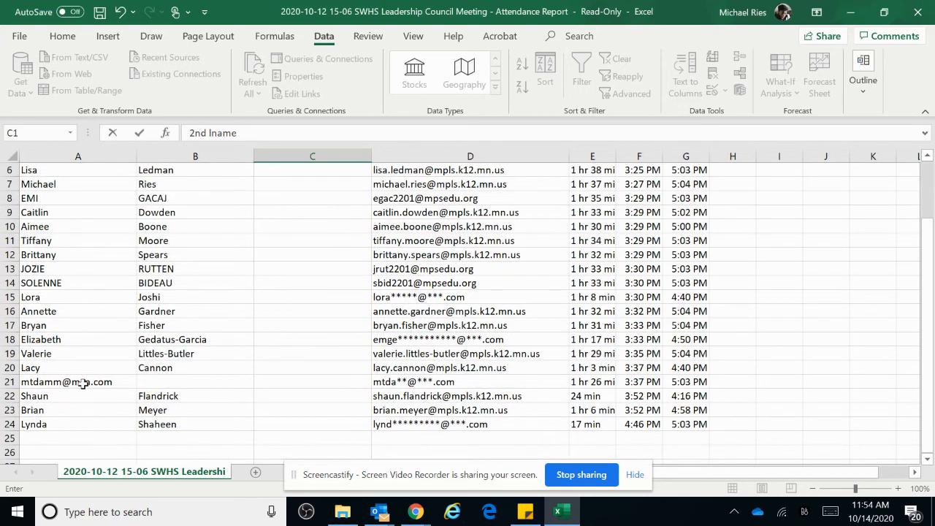
pyautogui.click(83, 383)
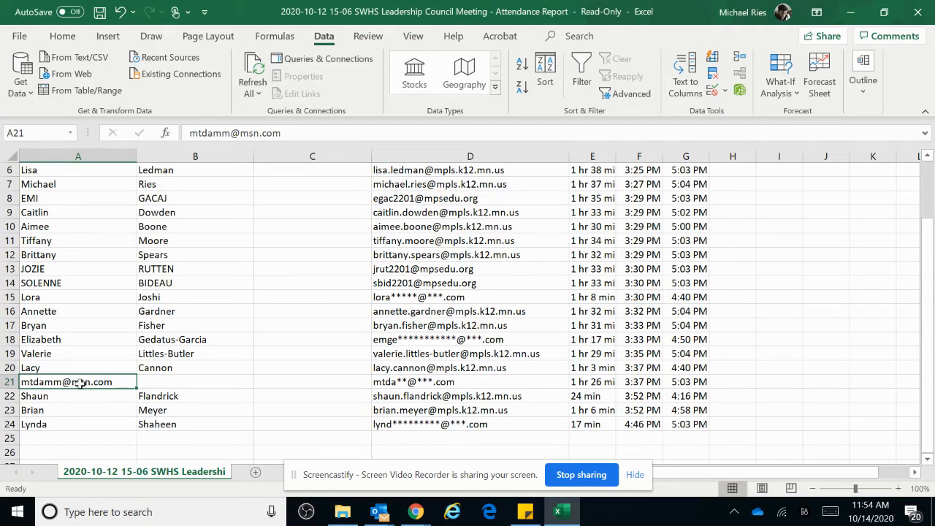
# Sort the whole sheet by the lname column from A to Z, treating the first row as headers.
pyautogui.scroll(2, 81, 383)
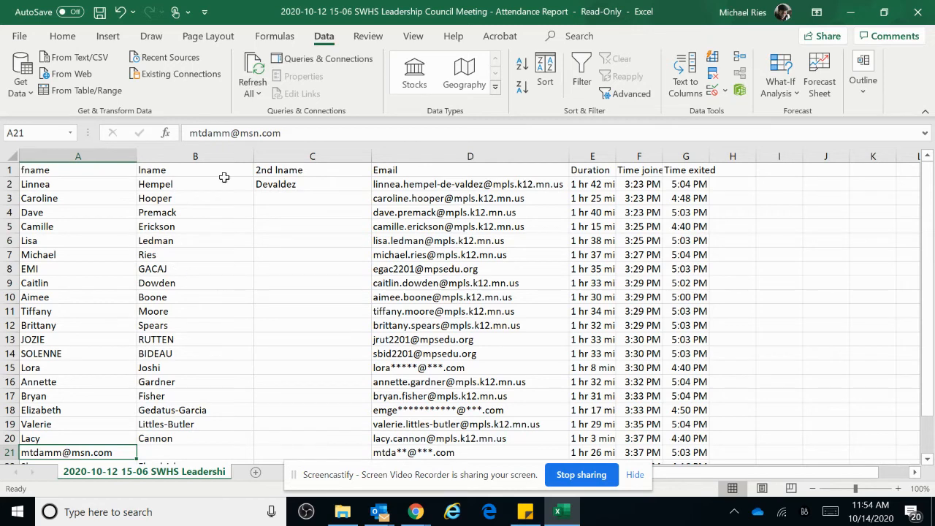
pyautogui.click(10, 155)
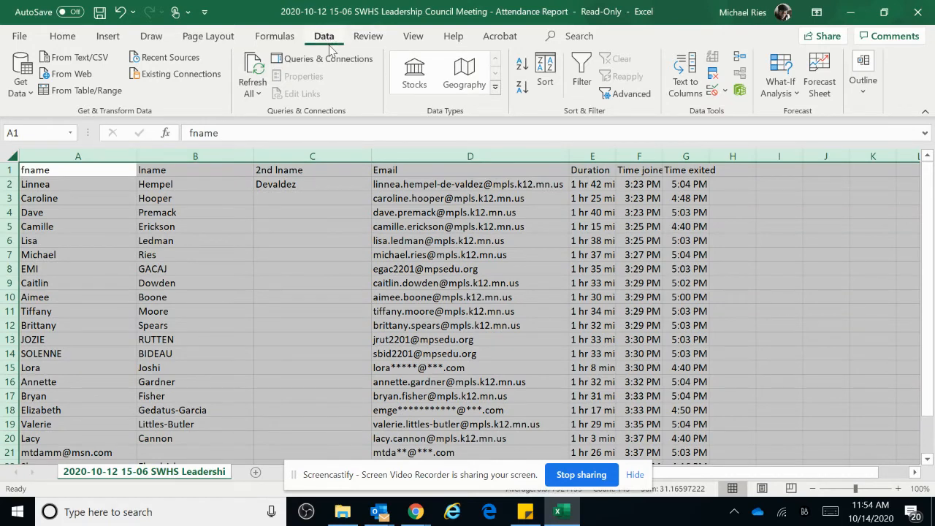
pyautogui.click(546, 70)
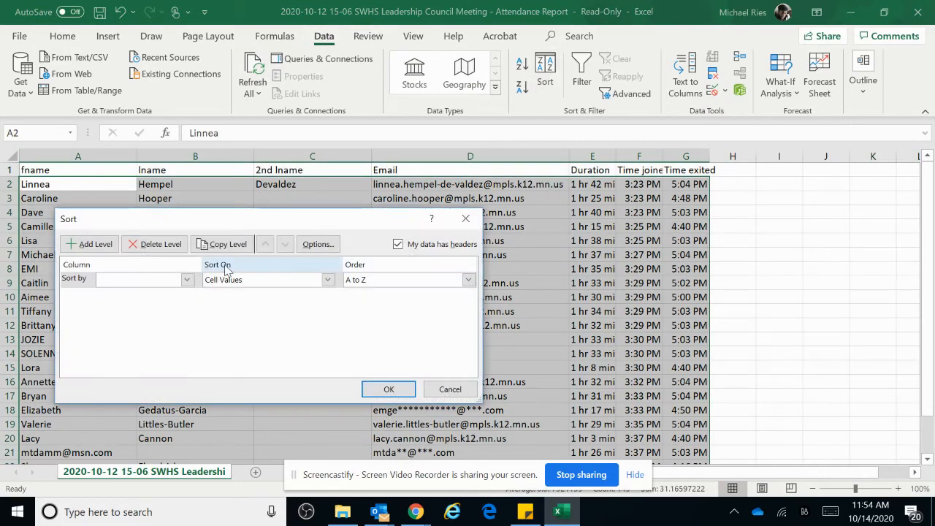
pyautogui.click(187, 280)
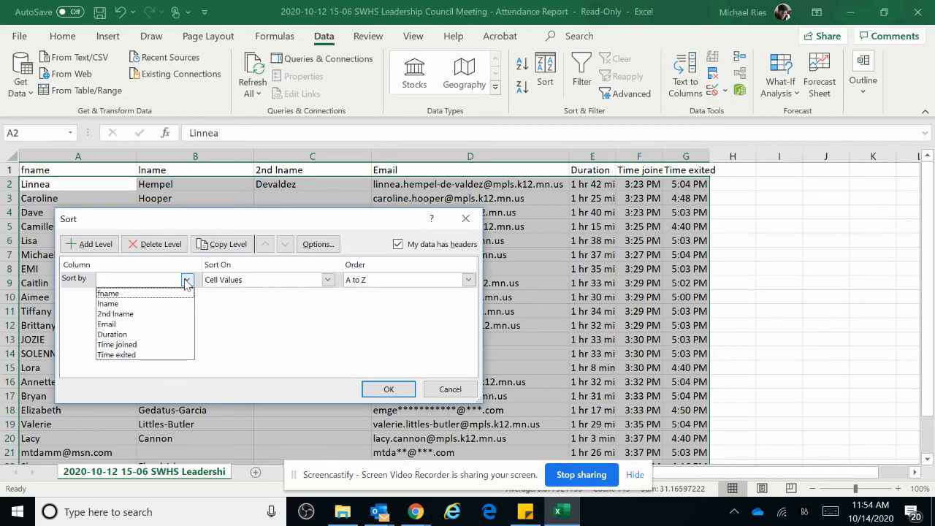
pyautogui.click(155, 304)
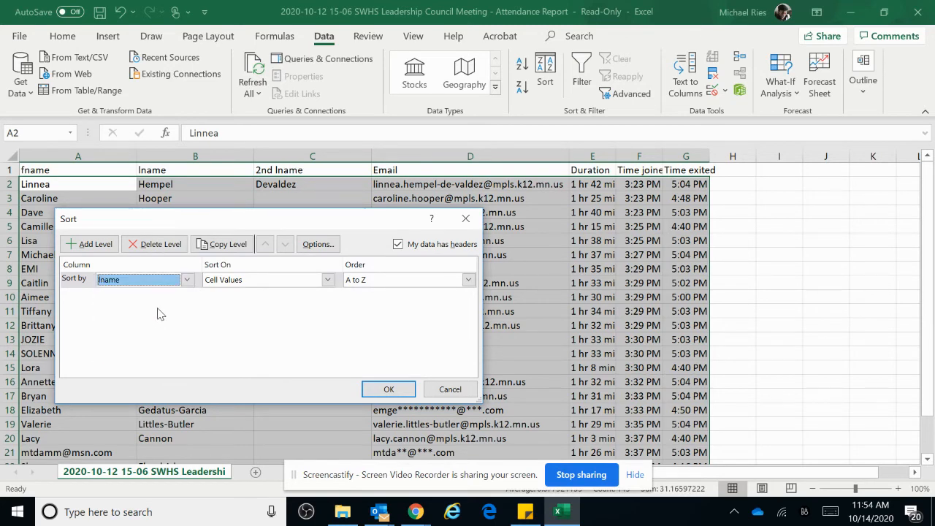
pyautogui.click(388, 389)
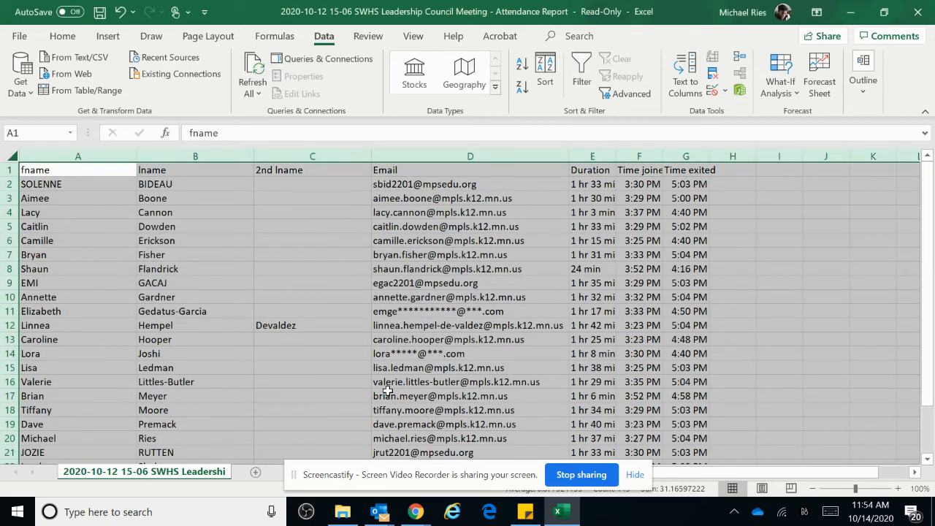